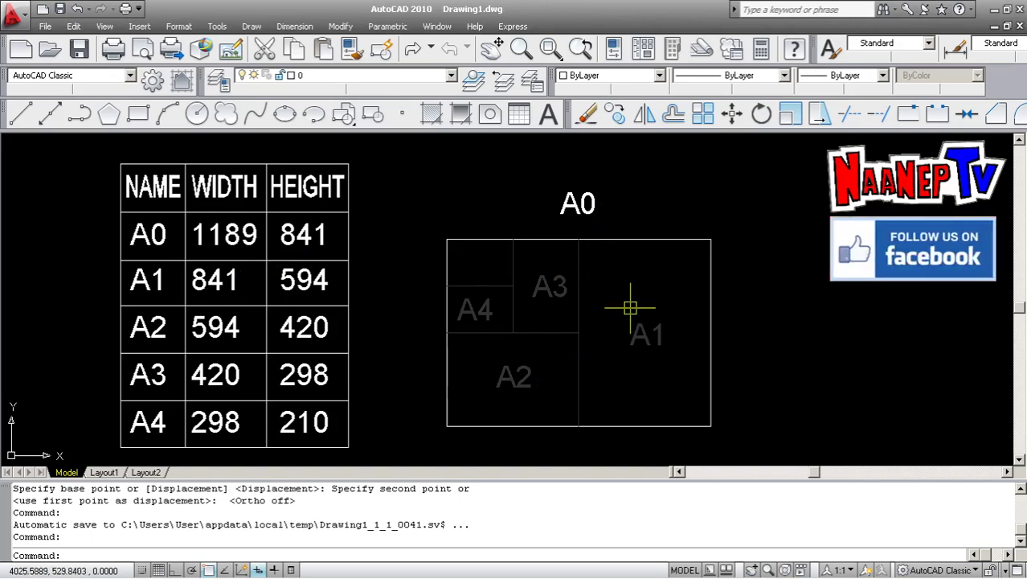
# - Match the A0 outline's properties onto the A1/A2 divider line and the A1 label
pyautogui.write('a')
pyautogui.press('Return')
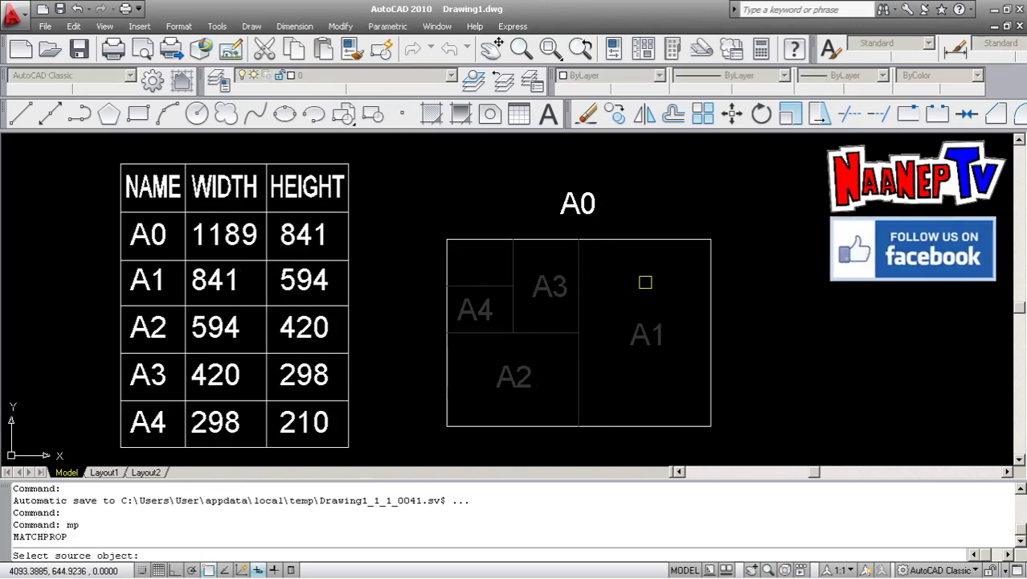
pyautogui.click(624, 246)
pyautogui.click(581, 259)
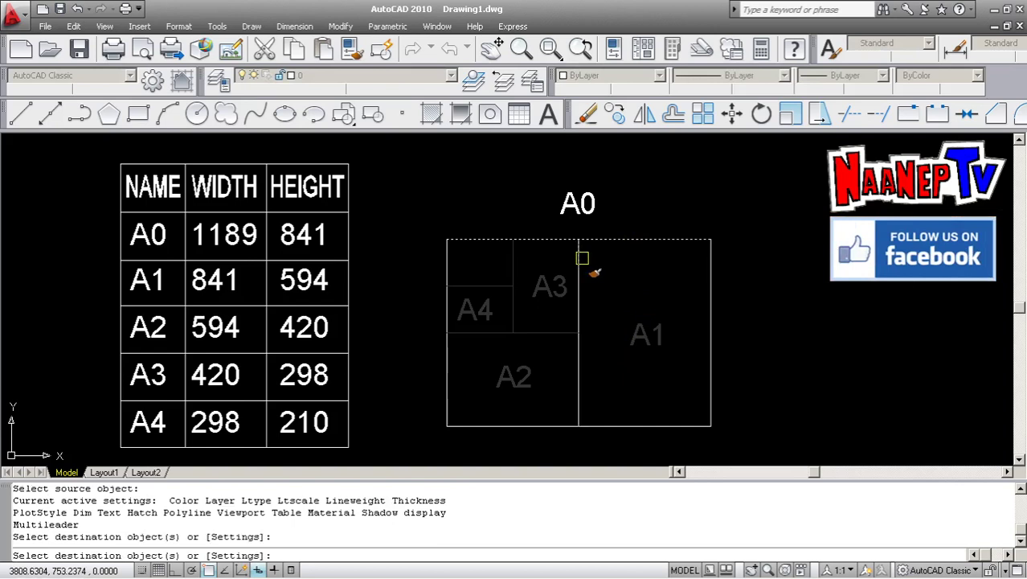
pyautogui.click(639, 333)
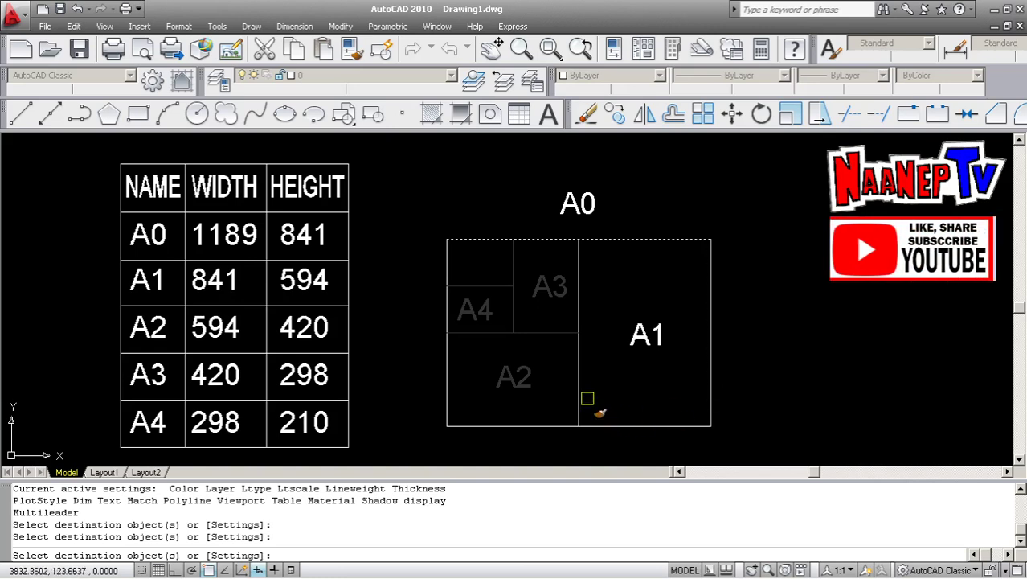
# - Apply the same white style to the A2/A3 divider and the A2, A3 and A4 labels
pyautogui.click(558, 332)
pyautogui.click(523, 375)
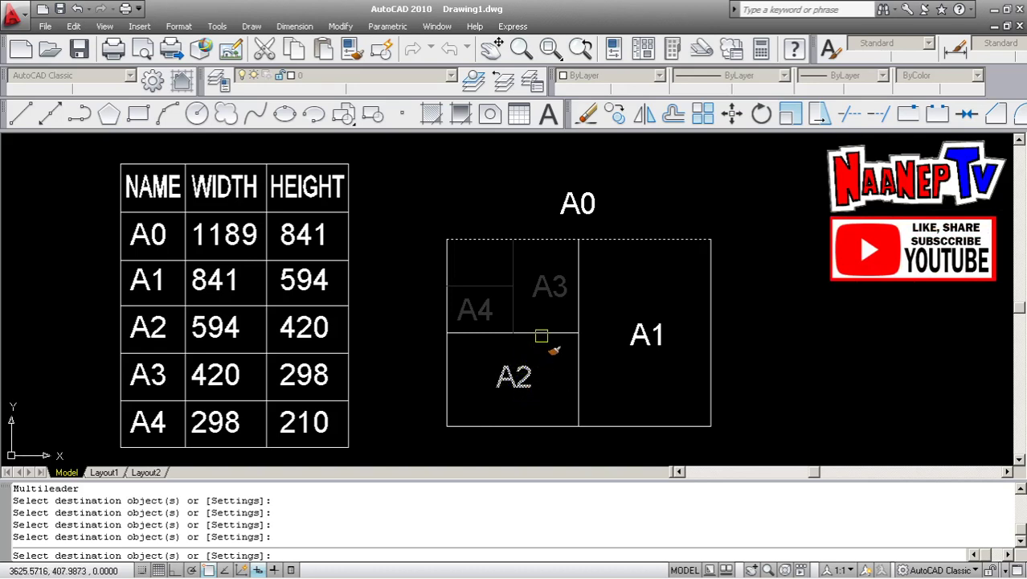
pyautogui.click(553, 294)
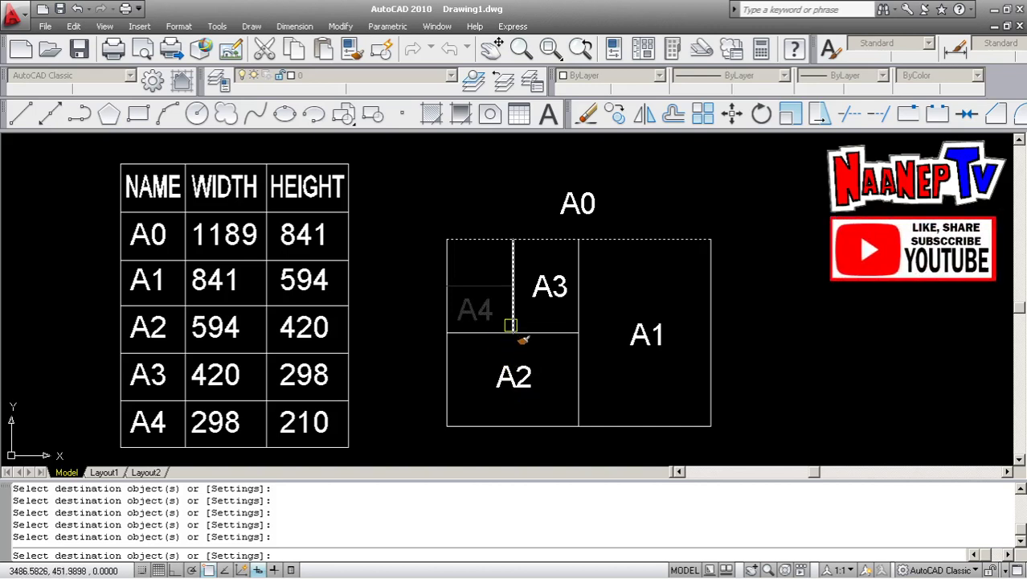
pyautogui.click(485, 308)
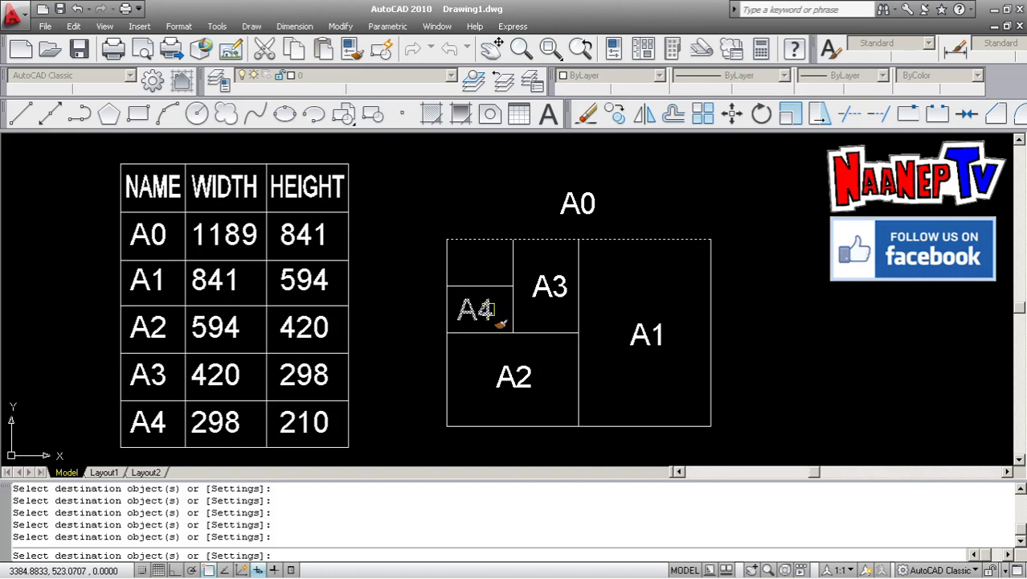
pyautogui.click(476, 323)
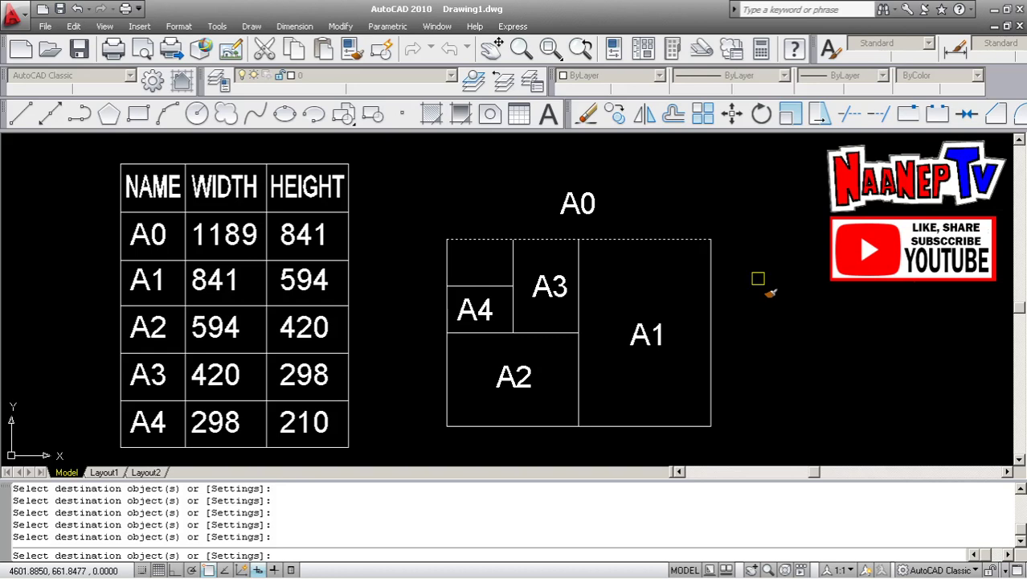
# - End Match Properties with all A1–A4 labels and dividers now white
pyautogui.press('Escape')
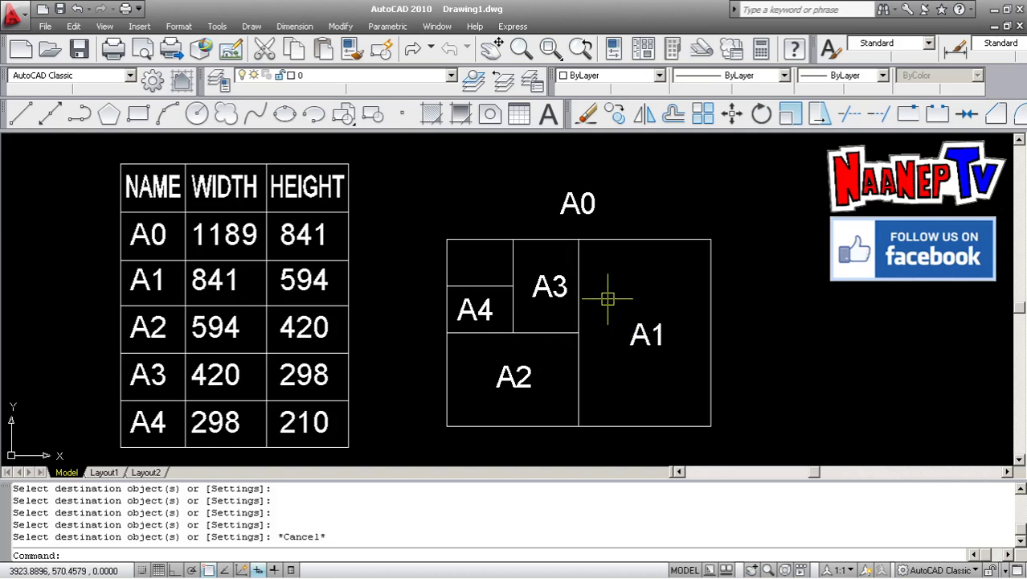
# - Zoom and pan to bring a blank area below the size table and A0 sheet into view
pyautogui.scroll(-5, 607, 296)
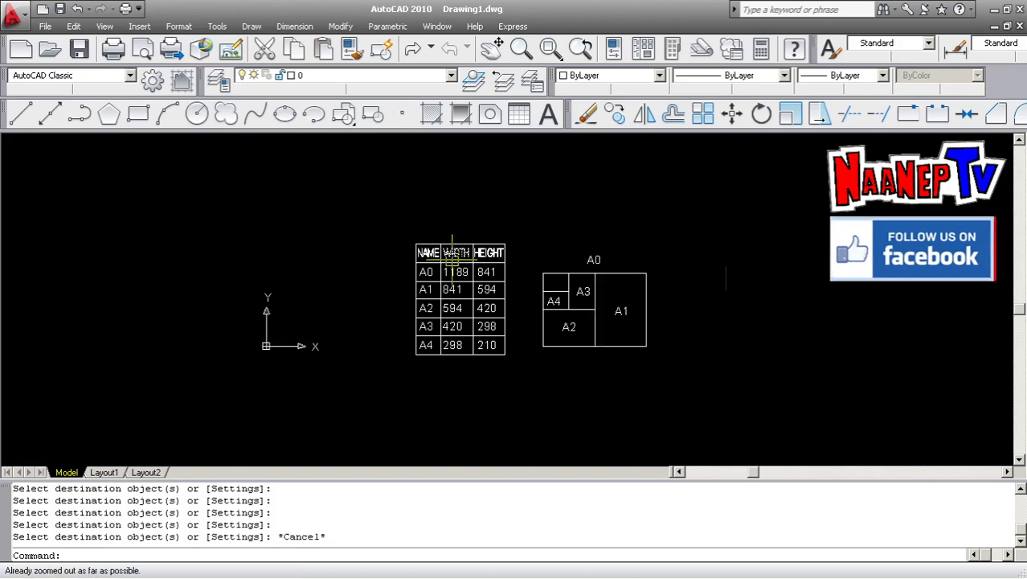
pyautogui.scroll(3, 757, 303)
pyautogui.moveTo(757, 303); pyautogui.dragTo(562, 344, button='middle')
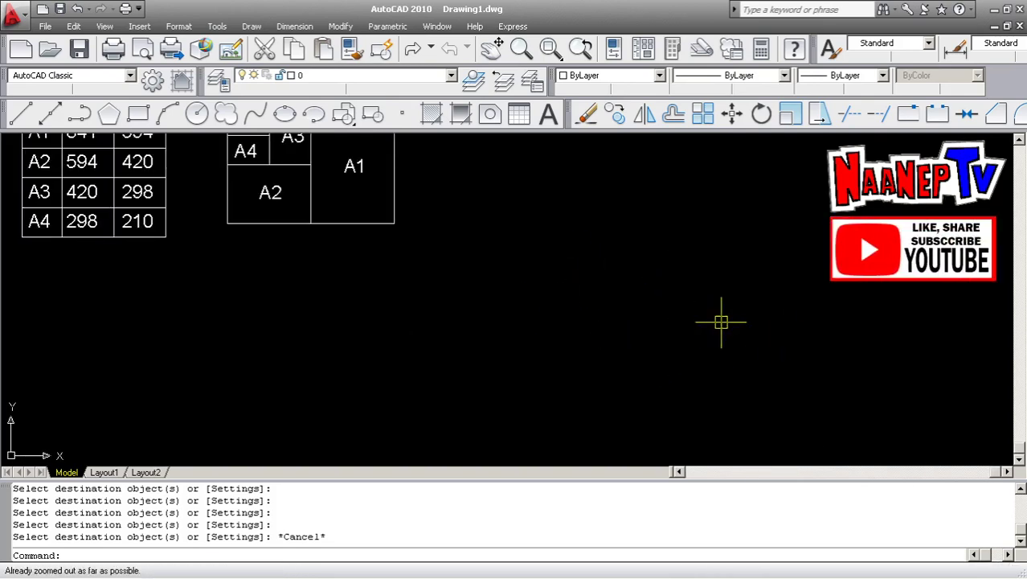
pyautogui.scroll(2, 724, 324)
pyautogui.scroll(-3, 557, 239)
pyautogui.scroll(-2, 466, 239)
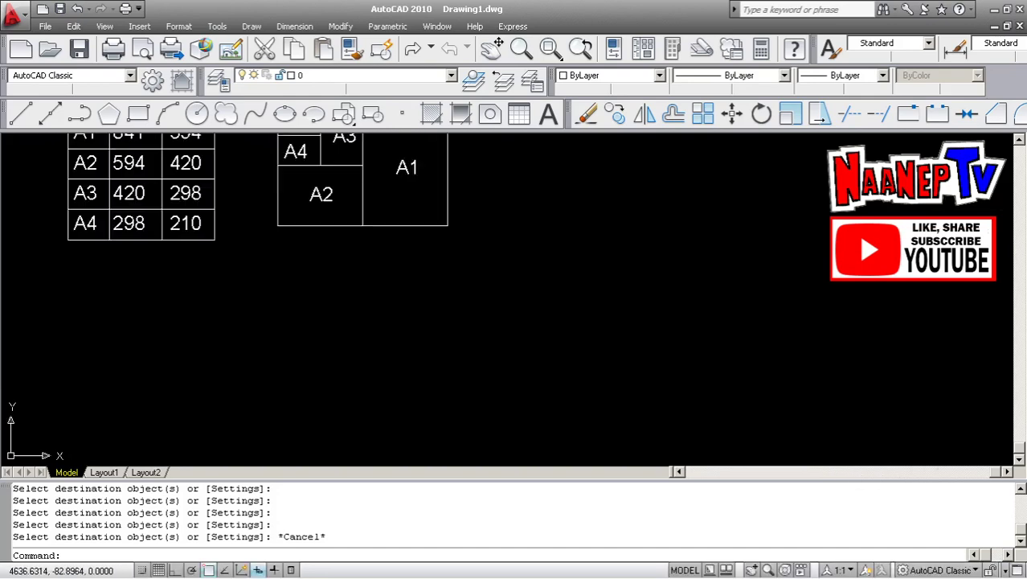
pyautogui.scroll(2, 476, 297)
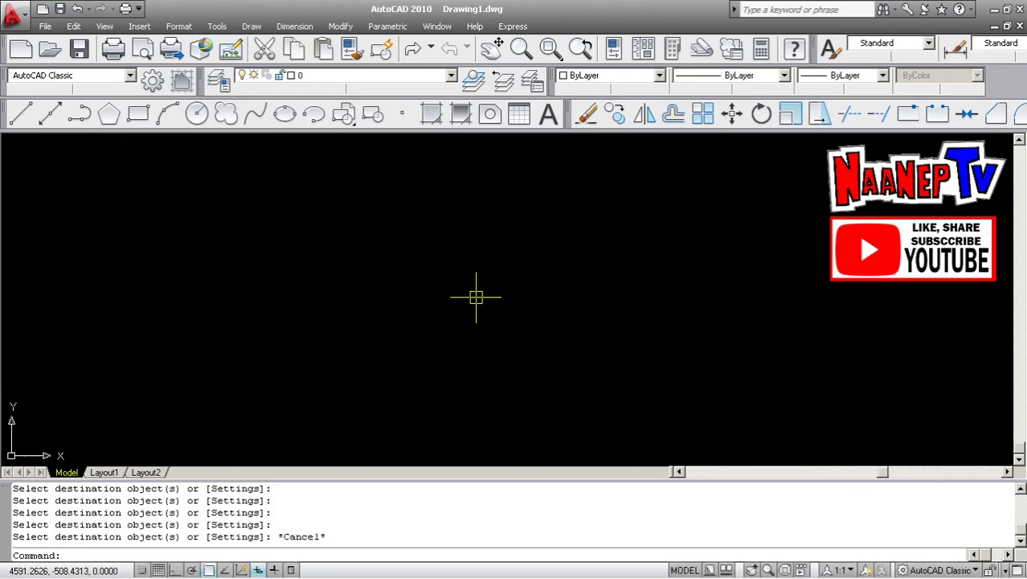
# - Turn on Ortho with F8, discard the trial line, and restart the LINE command
pyautogui.press('Escape')
pyautogui.press('Escape')
pyautogui.write('l')
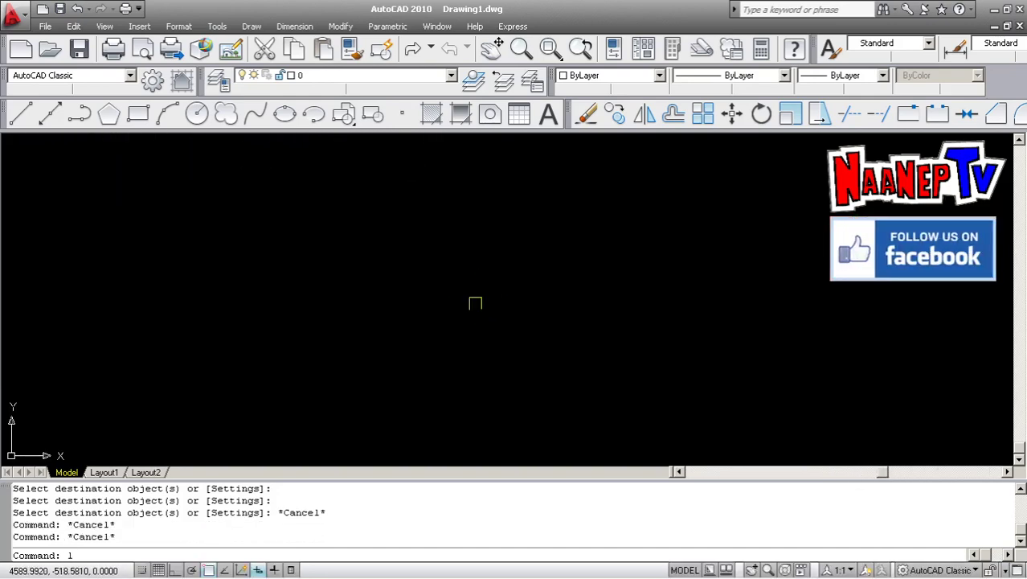
pyautogui.press('Return')
pyautogui.click(428, 385)
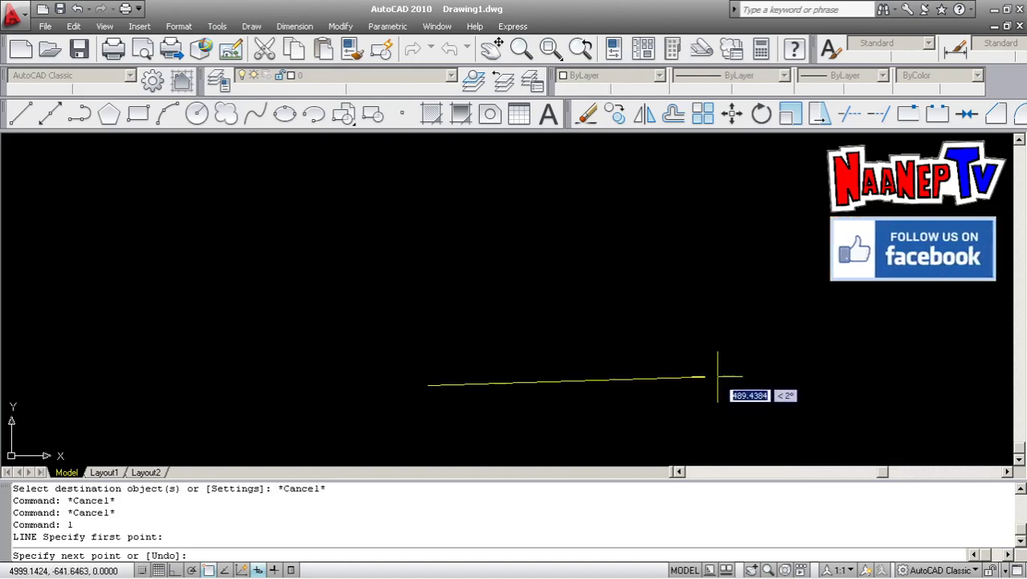
pyautogui.press('F8')
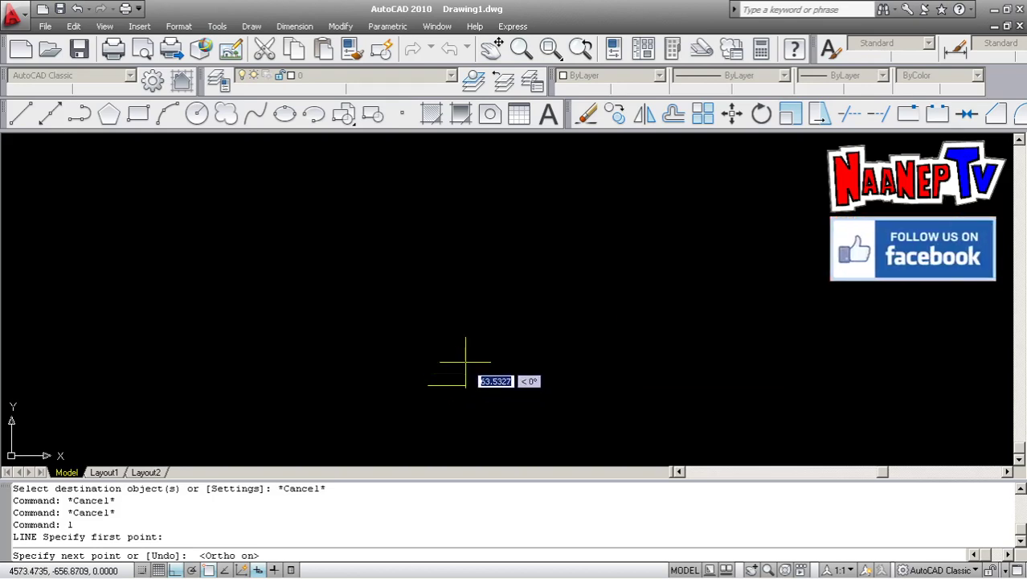
pyautogui.press('Escape')
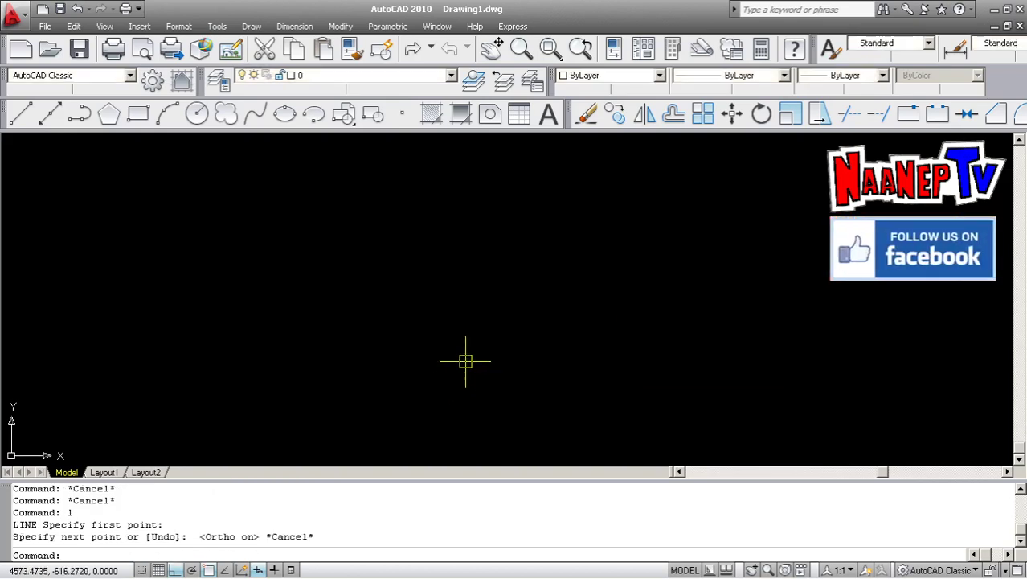
pyautogui.write('l')
pyautogui.press('Return')
# - Place the rectangle's starting corner and draw the 298-long bottom edge
pyautogui.click(389, 318)
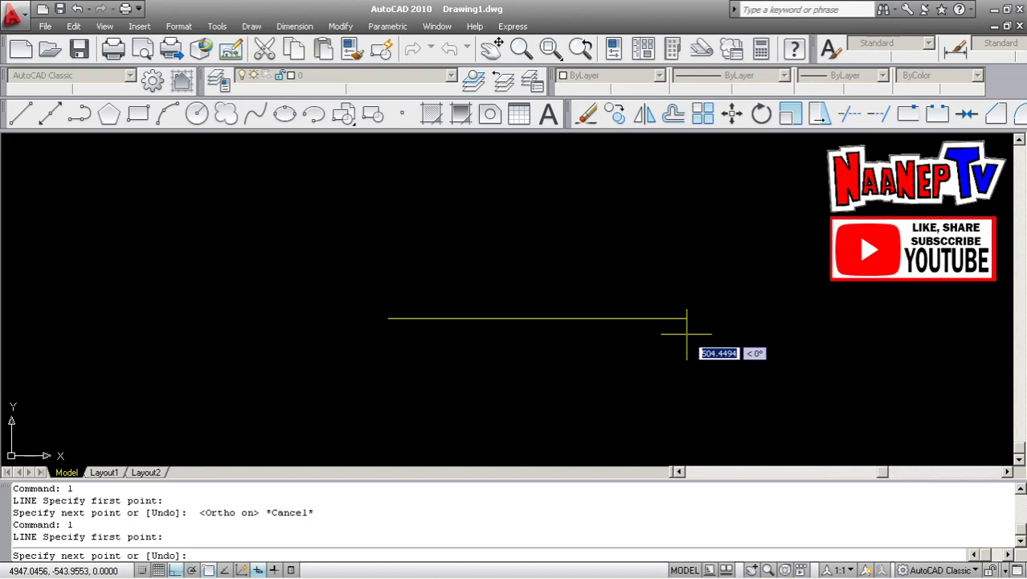
pyautogui.write('2')
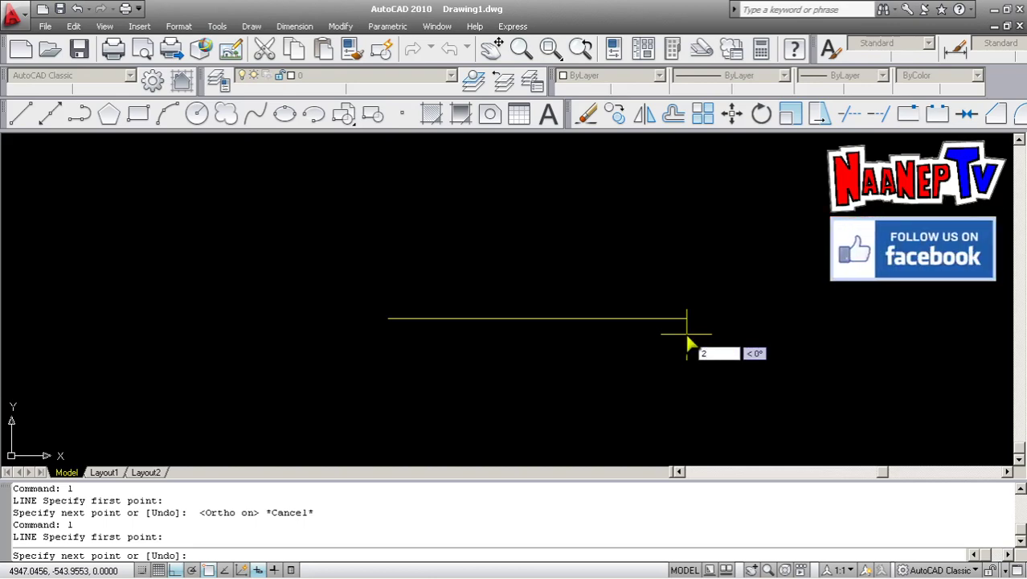
pyautogui.write('98')
pyautogui.press('Return')
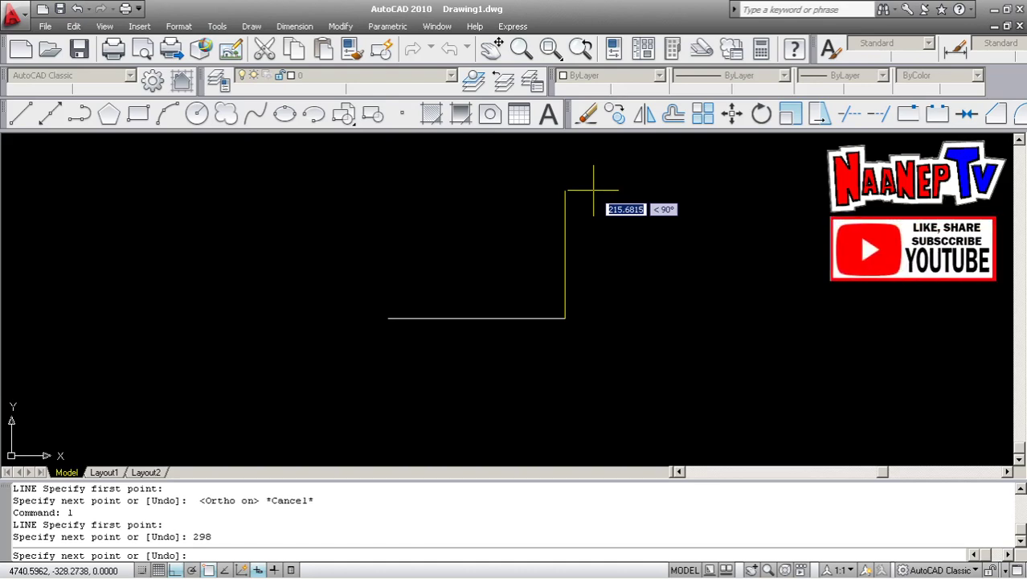
pyautogui.scroll(-2, 467, 217)
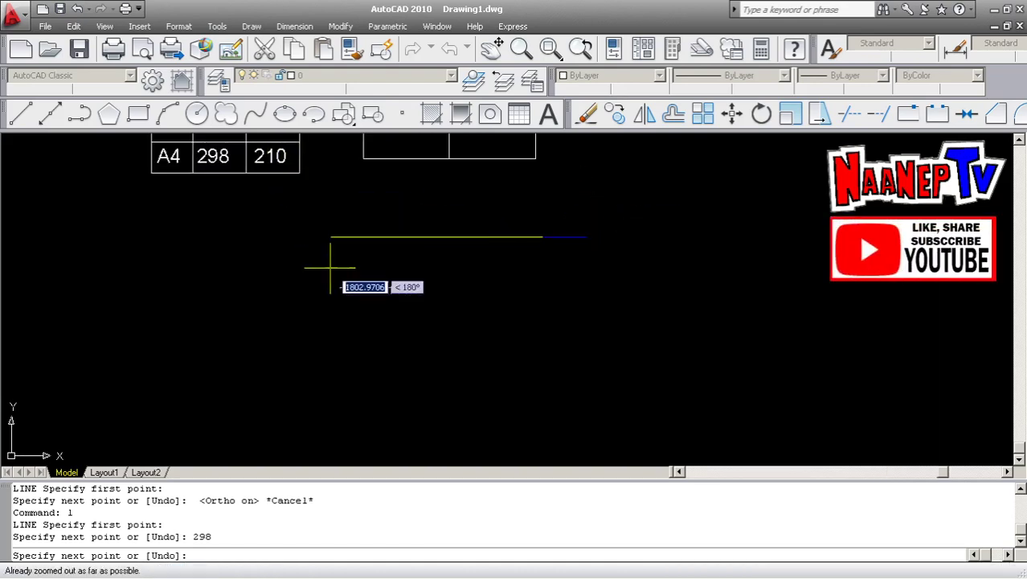
pyautogui.scroll(5, 266, 156)
pyautogui.scroll(-4, 359, 255)
pyautogui.scroll(5, 241, 226)
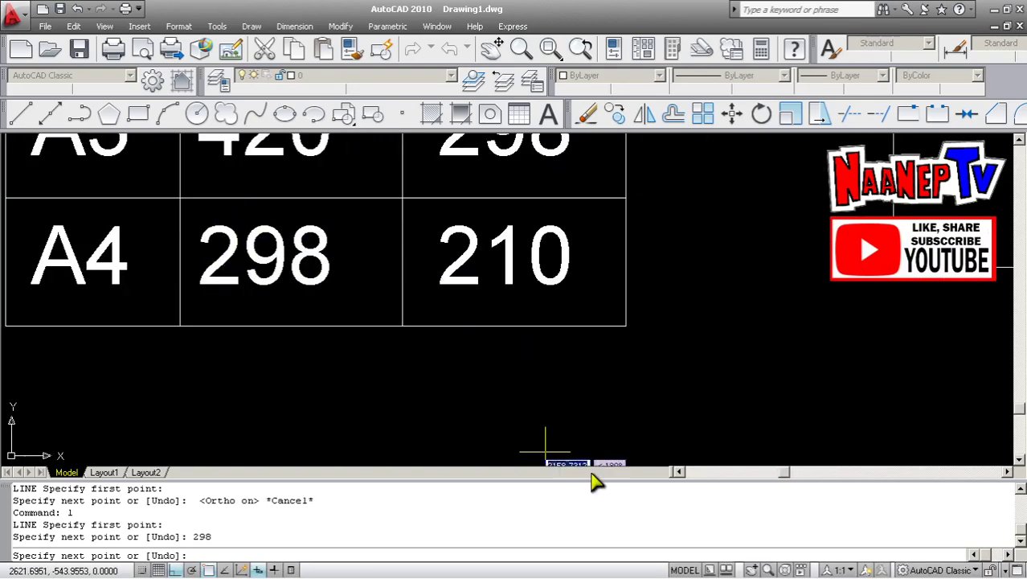
pyautogui.scroll(-10, 193, 234)
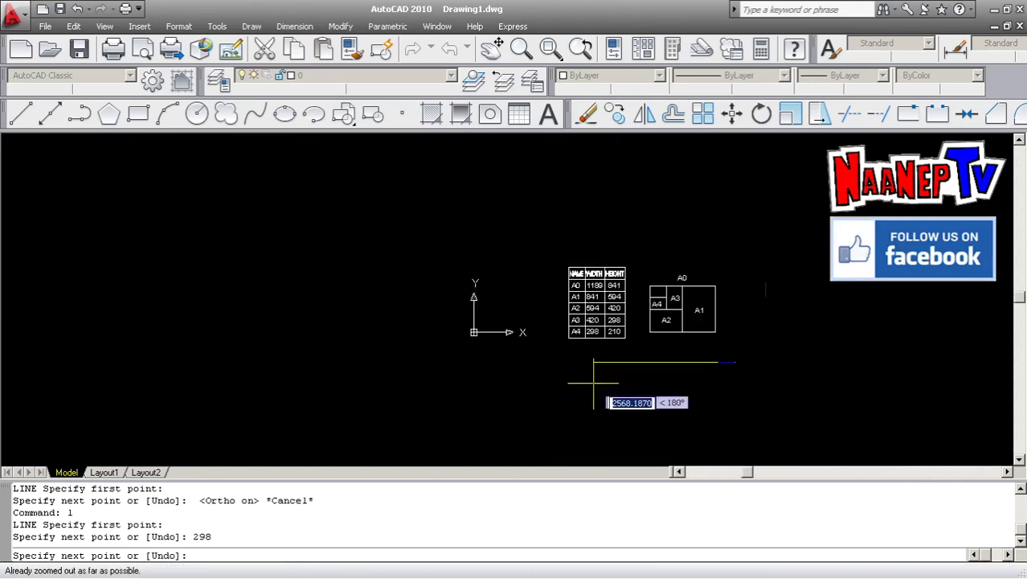
pyautogui.scroll(7, 760, 375)
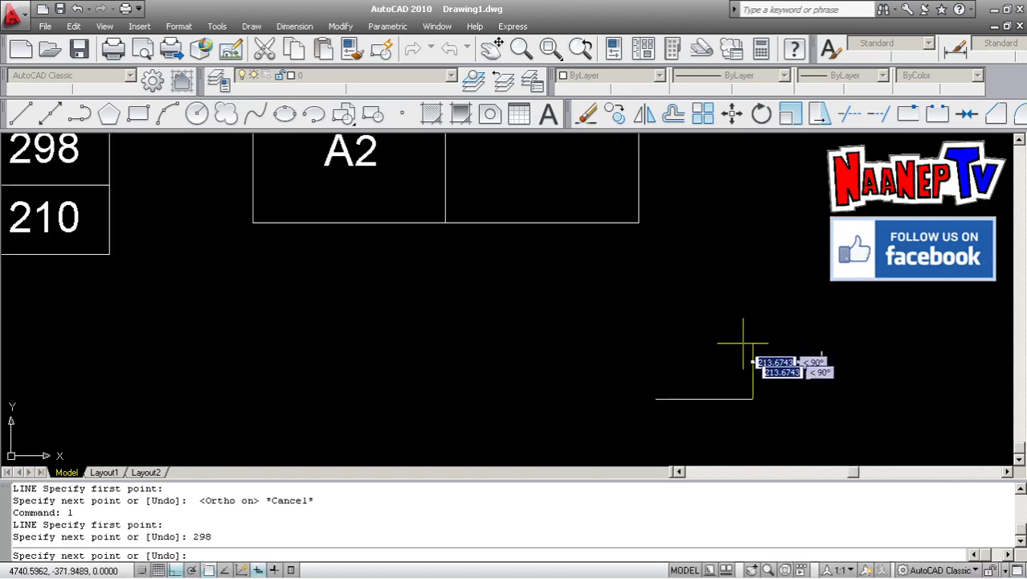
pyautogui.scroll(3, 733, 351)
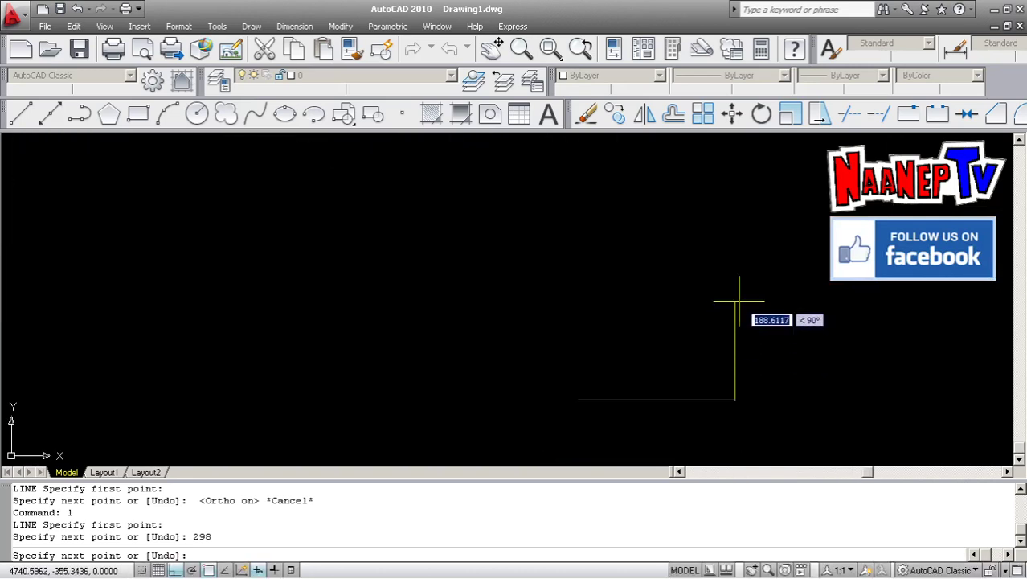
# - Add the 210 vertical, 298 top and 210 closing edges to finish the rectangle
pyautogui.write('210')
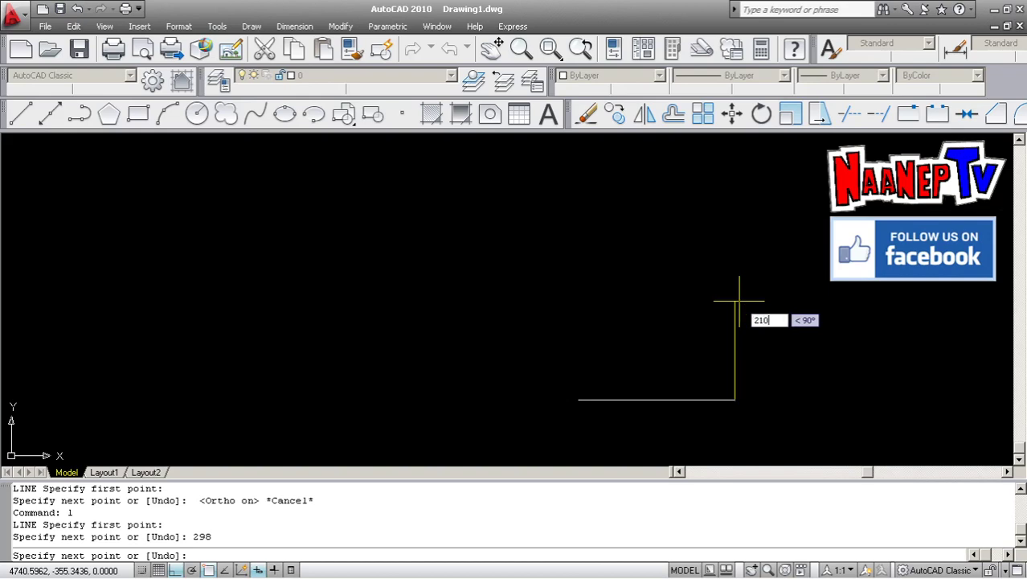
pyautogui.press('Return')
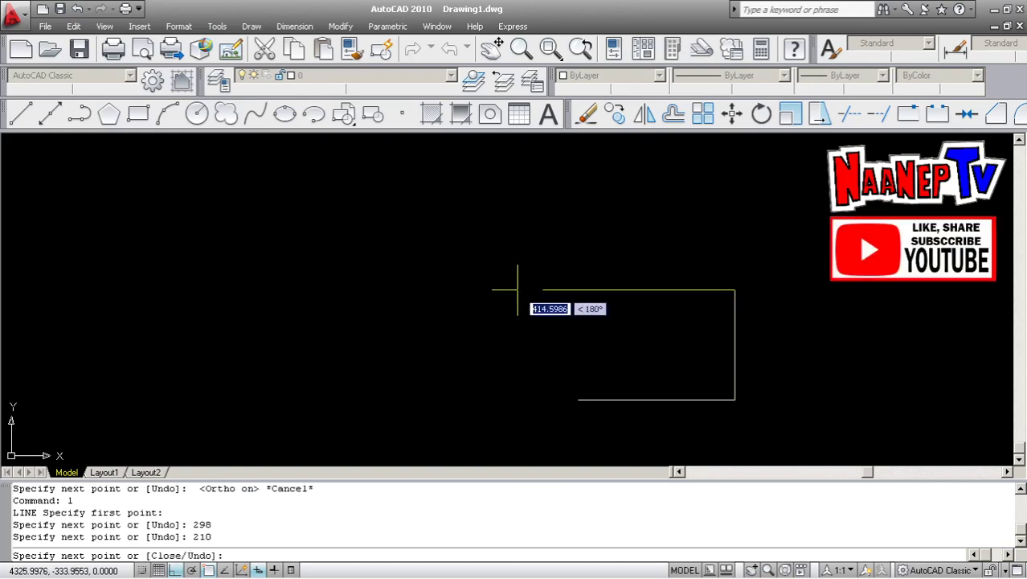
pyautogui.write('298')
pyautogui.press('Return')
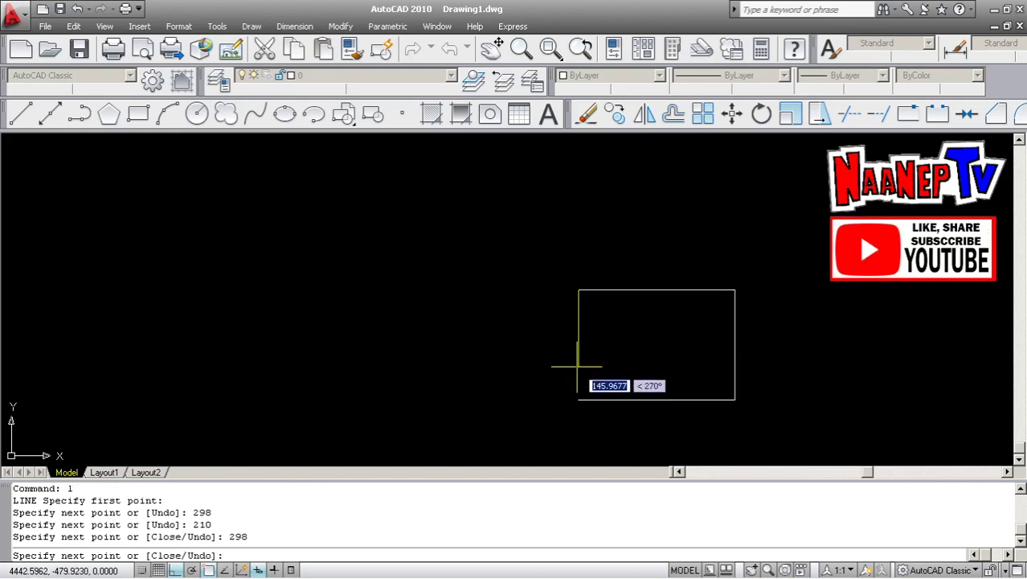
pyautogui.write('210')
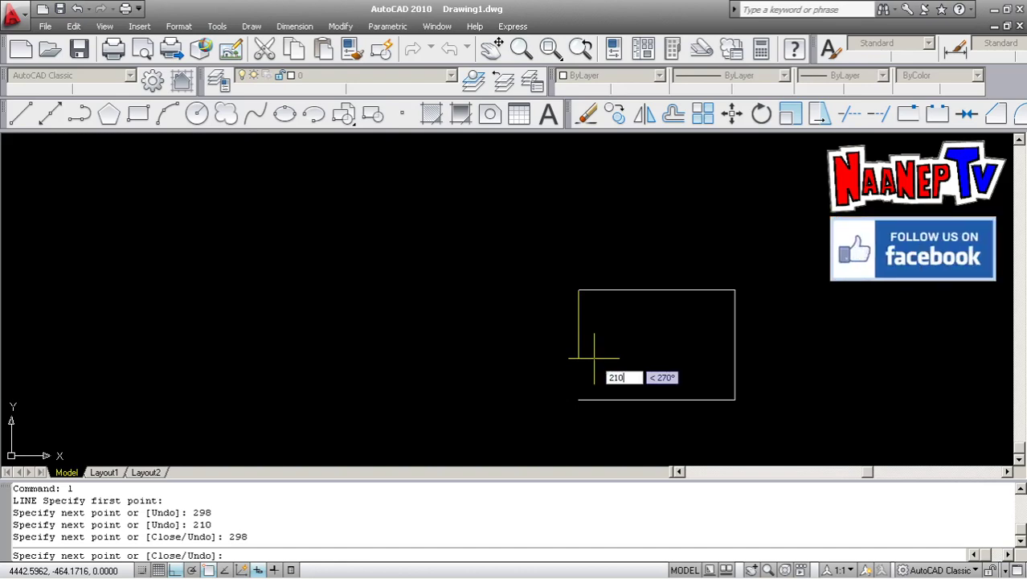
pyautogui.press('Return')
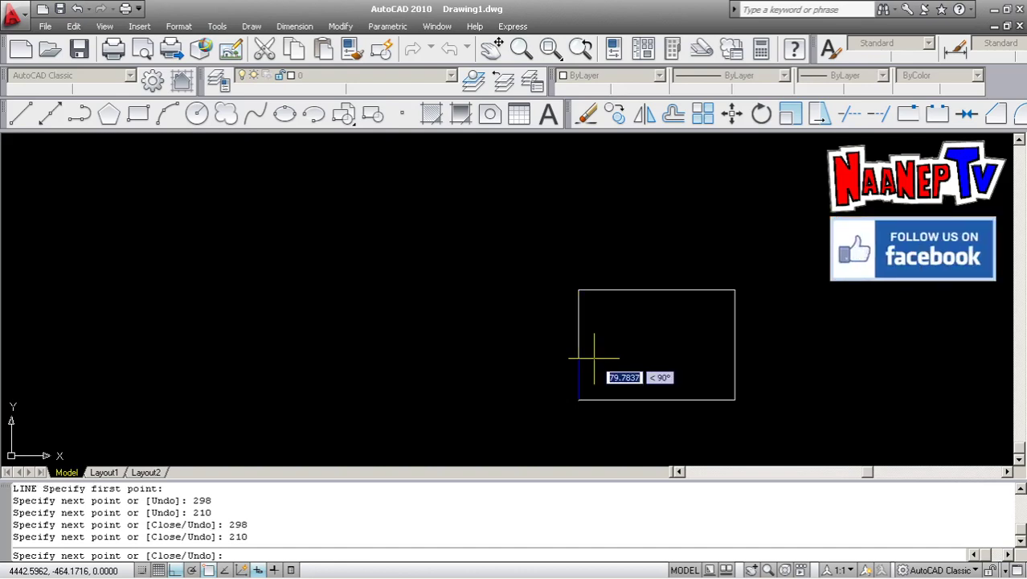
pyautogui.press('Escape')
pyautogui.scroll(4, 708, 378)
pyautogui.scroll(-4, 708, 379)
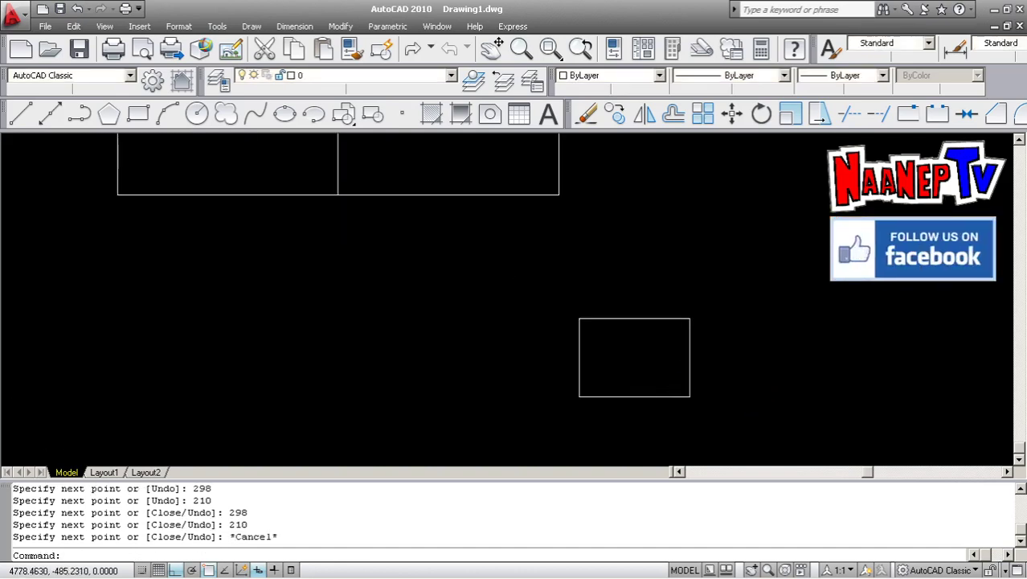
pyautogui.scroll(2, 704, 371)
pyautogui.scroll(-4, 706, 375)
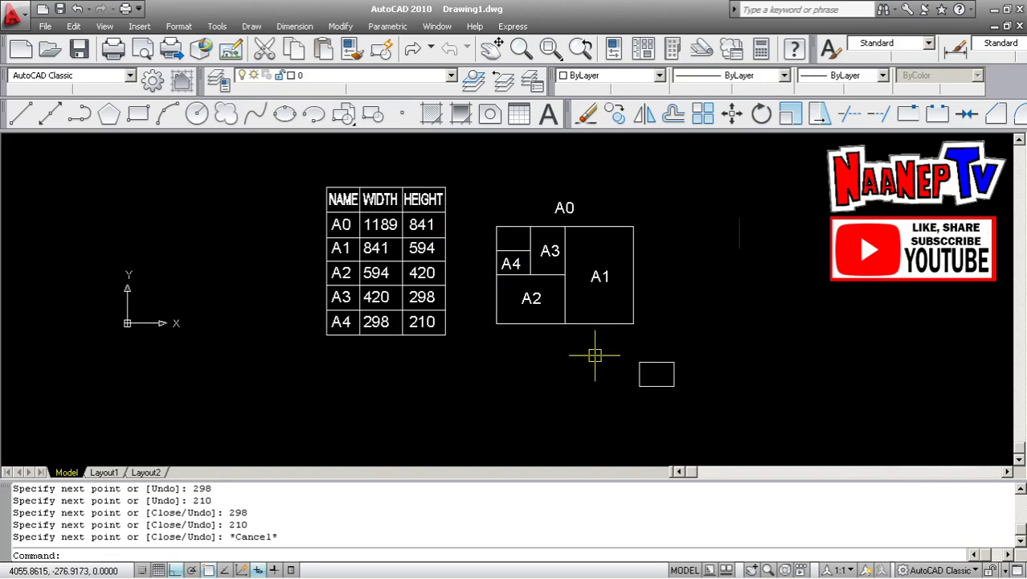
pyautogui.scroll(3, 597, 349)
pyautogui.scroll(-4, 602, 372)
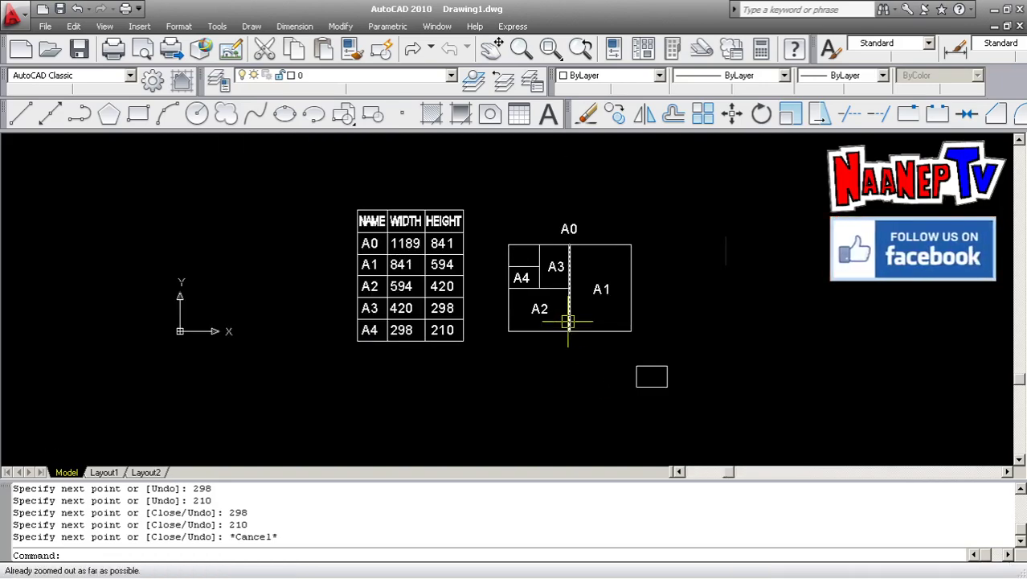
pyautogui.scroll(1, 566, 318)
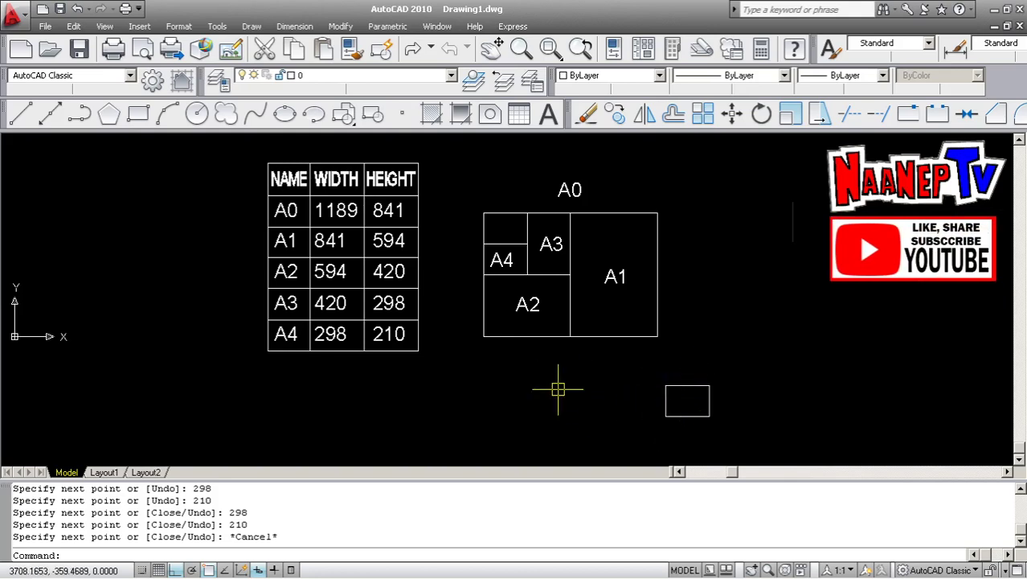
pyautogui.scroll(-1, 574, 367)
pyautogui.scroll(3, 576, 355)
pyautogui.scroll(-3, 575, 355)
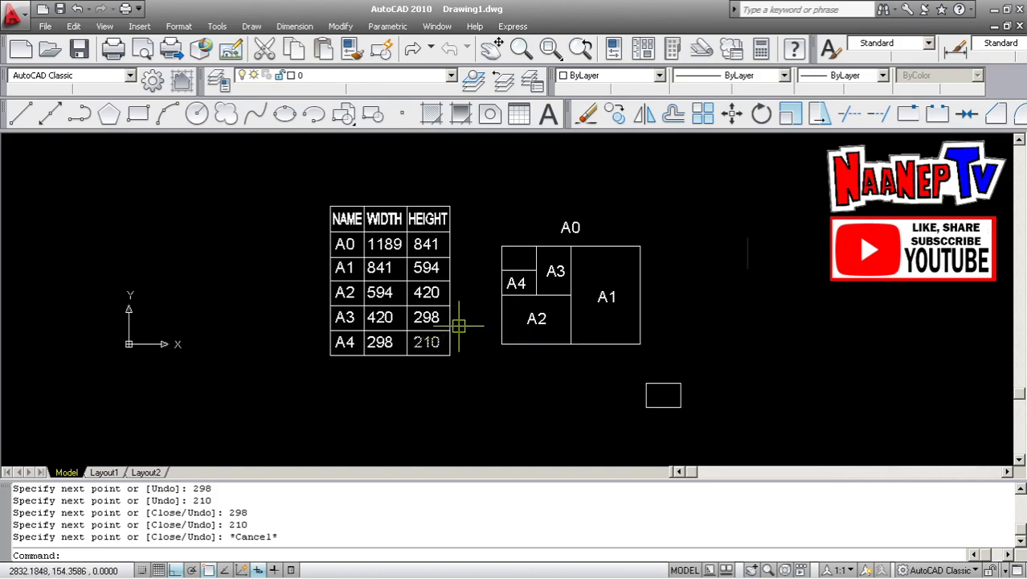
pyautogui.scroll(2, 468, 316)
pyautogui.scroll(3, 465, 303)
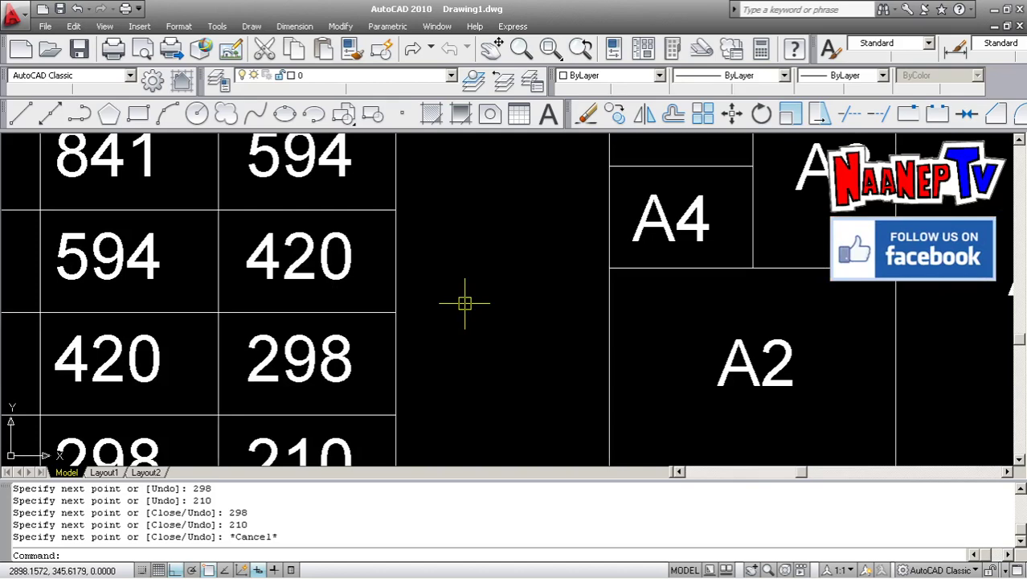
pyautogui.scroll(-5, 464, 303)
pyautogui.scroll(6, 465, 303)
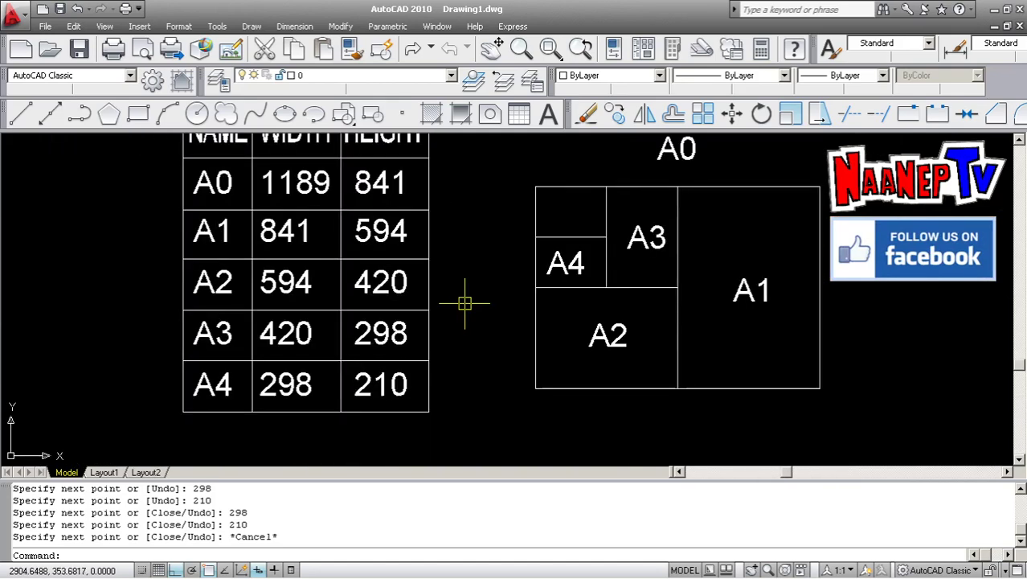
pyautogui.scroll(-4, 465, 303)
pyautogui.scroll(-2, 465, 303)
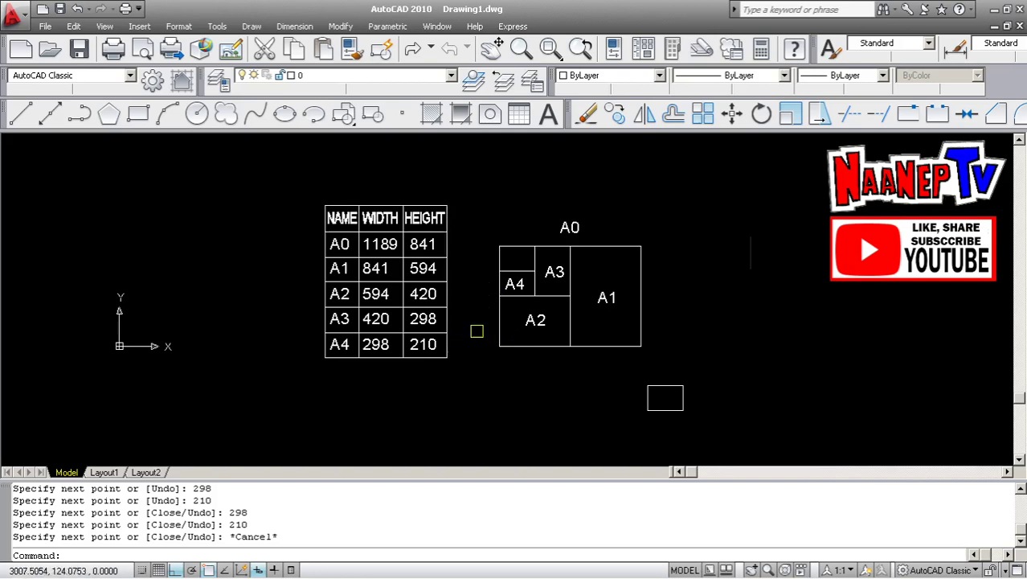
pyautogui.scroll(2, 486, 315)
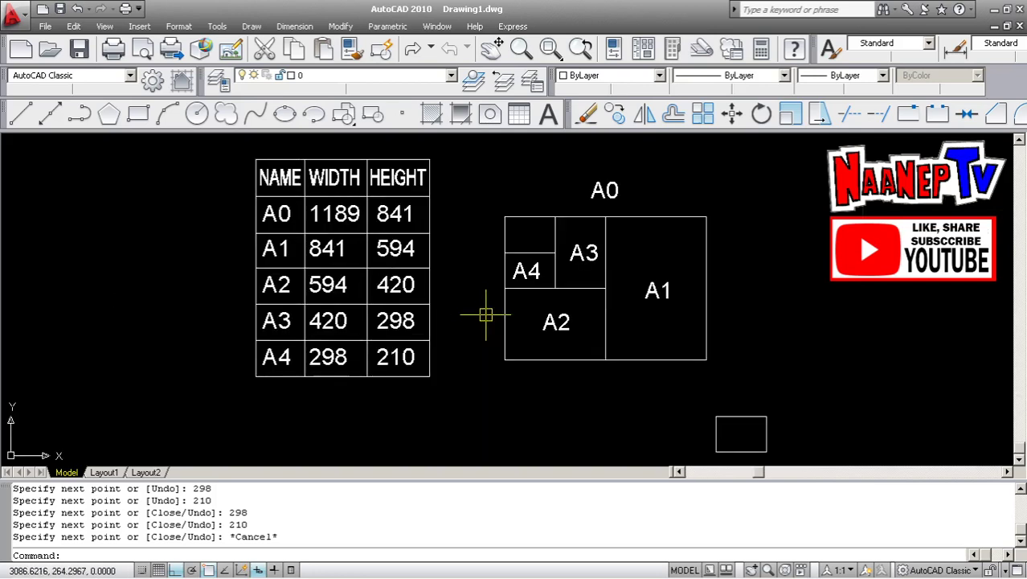